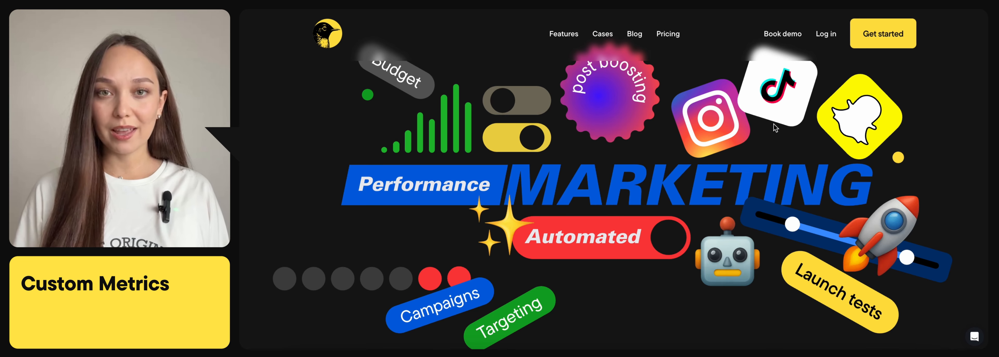
# Log in and open the custom metrics list for Meta Ads from the automation rules.
pyautogui.click(825, 35)
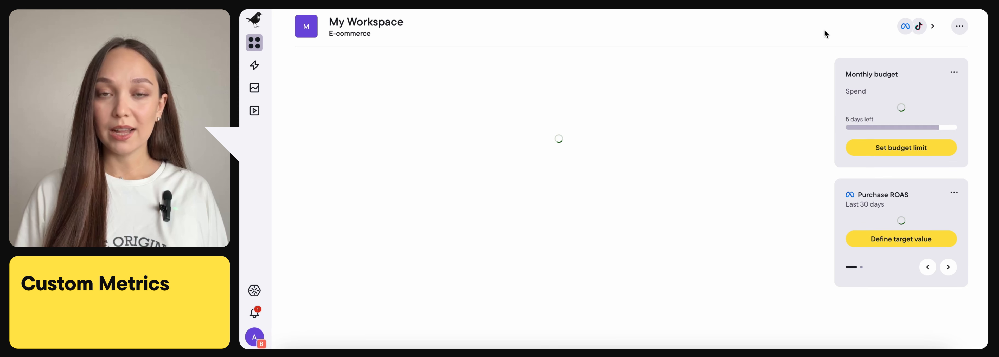
pyautogui.click(254, 65)
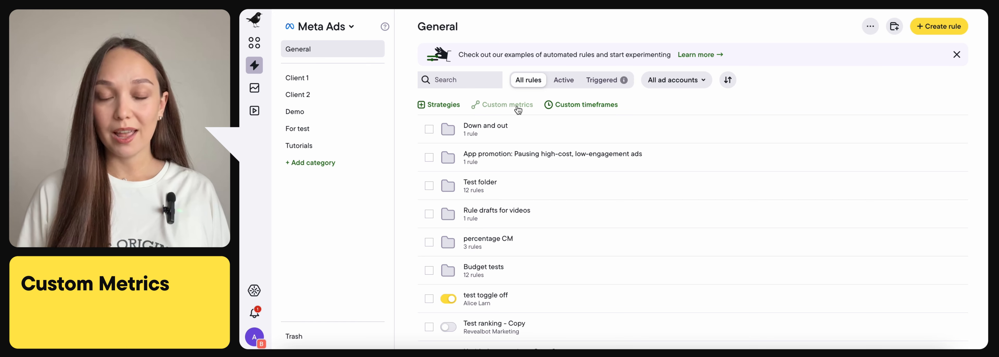
pyautogui.click(349, 27)
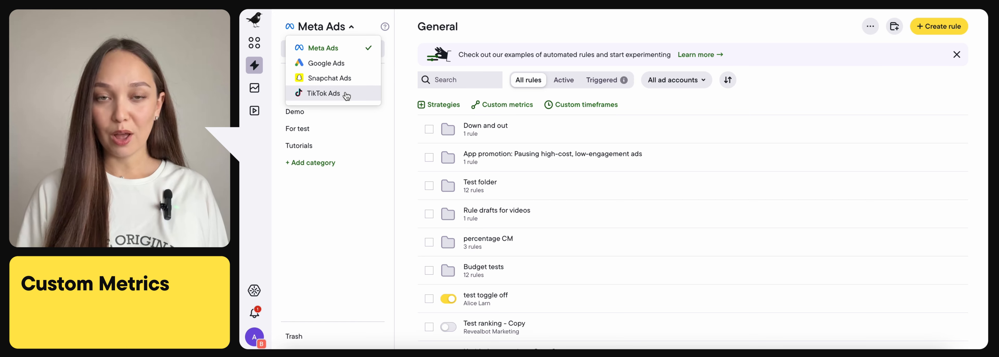
pyautogui.click(501, 105)
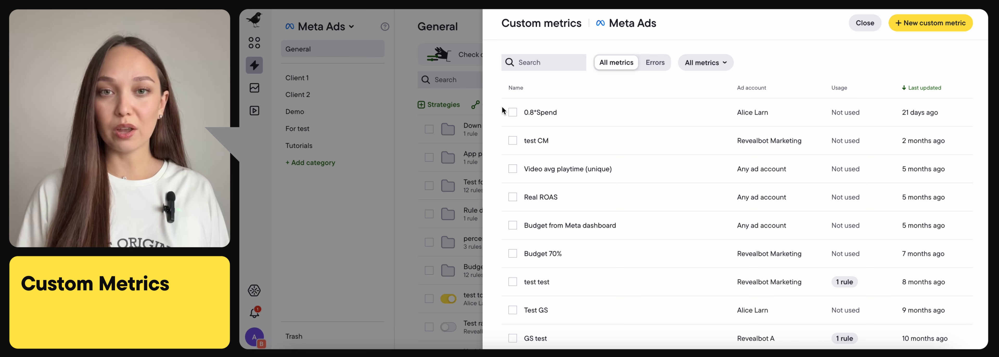
# Start a new custom metric and begin its formula with an opening parenthesis and Website purchases.
pyautogui.click(940, 24)
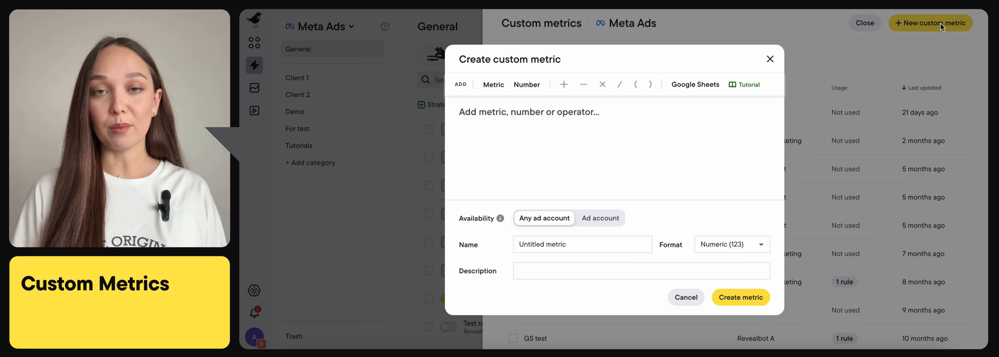
pyautogui.click(636, 86)
pyautogui.click(492, 84)
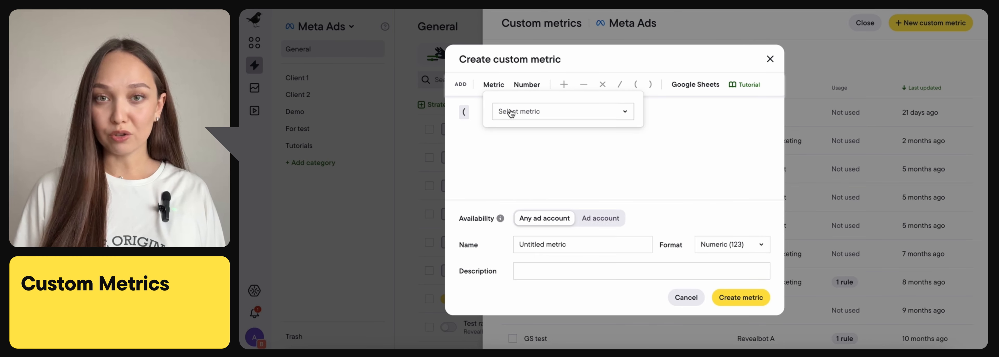
pyautogui.click(513, 115)
pyautogui.write('website purchases')
pyautogui.click(555, 193)
# Add a division operator and the Unique clicks (Link) metric to the formula.
pyautogui.click(621, 85)
pyautogui.click(496, 89)
pyautogui.click(518, 115)
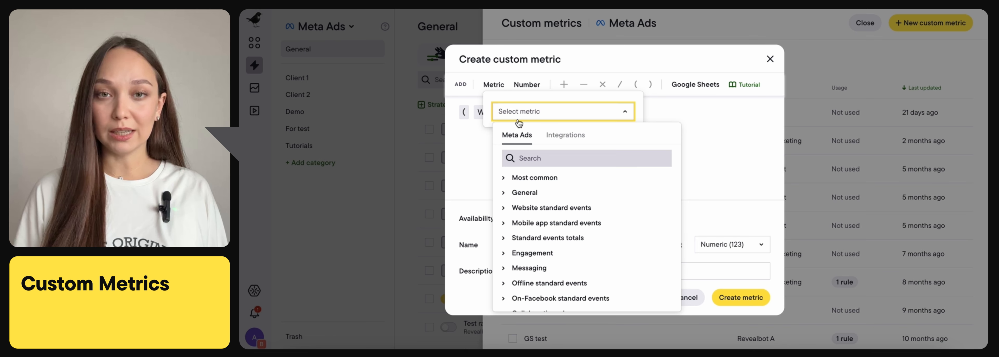
pyautogui.write('unique clicks')
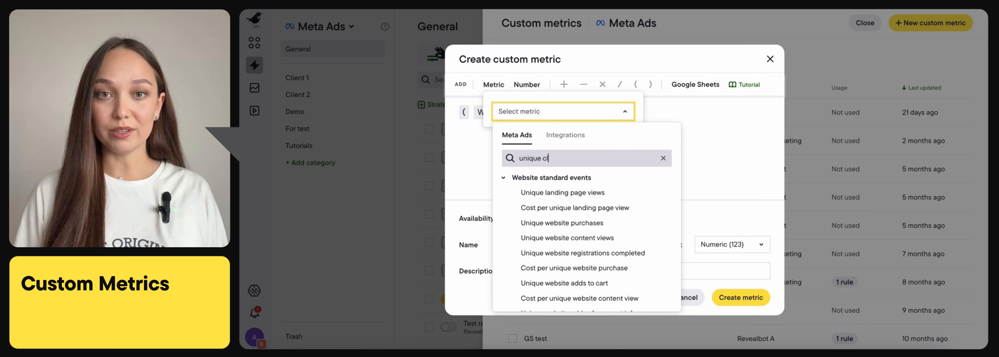
pyautogui.click(542, 253)
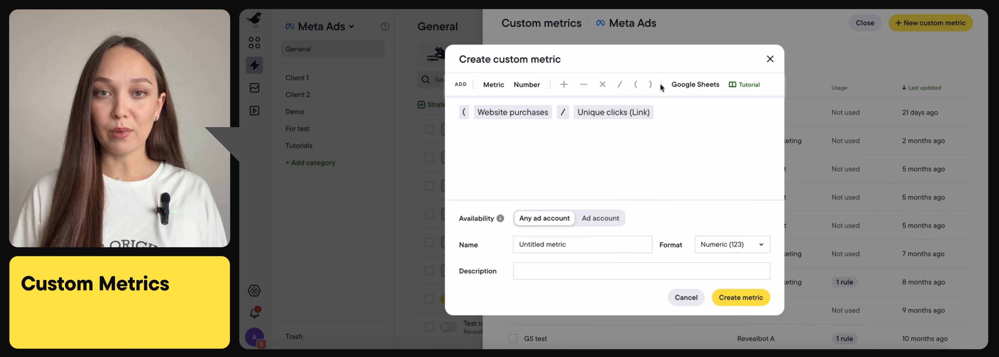
# Close the parenthesis and multiply the formula by 100.
pyautogui.click(650, 85)
pyautogui.click(602, 85)
pyautogui.click(527, 85)
pyautogui.write('100')
pyautogui.click(662, 107)
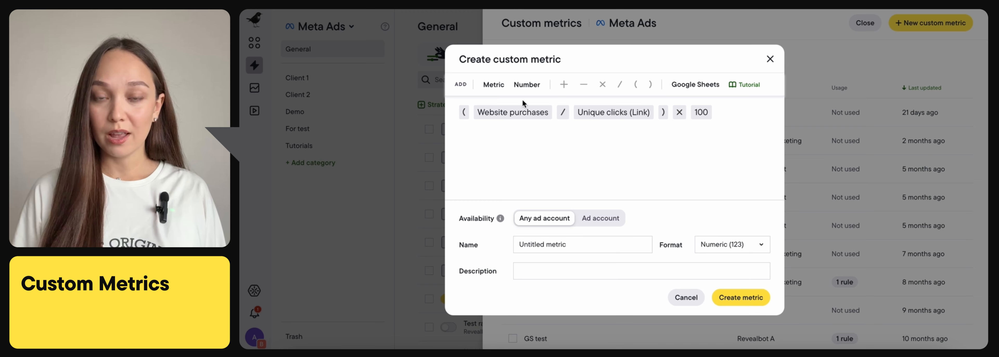
# Examine the metrics available from Integrations and from Meta Ads without adding one to the formula.
pyautogui.click(492, 87)
pyautogui.click(520, 113)
pyautogui.click(561, 136)
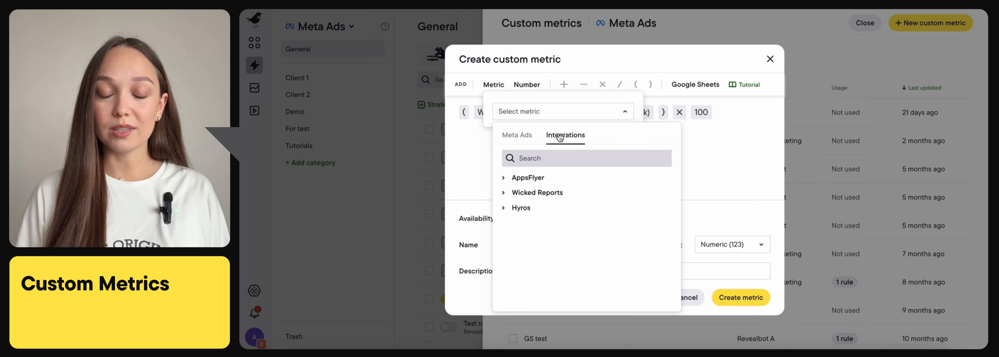
pyautogui.click(517, 136)
pyautogui.scroll(-1, 549, 227)
pyautogui.scroll(1, 549, 227)
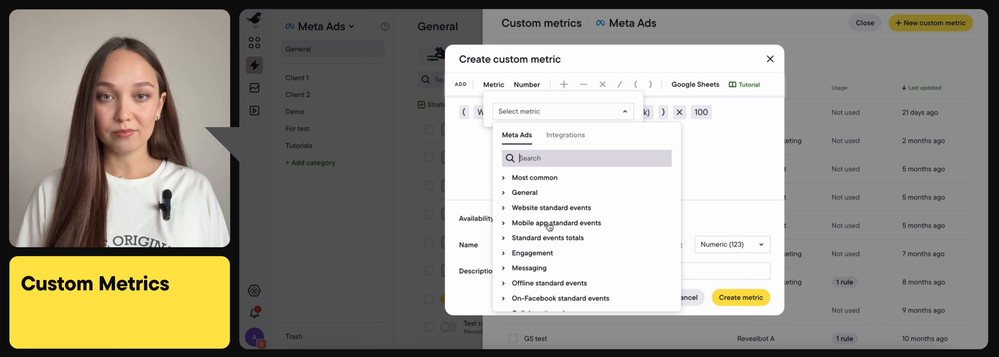
pyautogui.click(698, 177)
# Name the metric Conversion Rate, set its format to Percentage (123%), and describe it as "Website purchase conversion rate from link clicks".
pyautogui.moveTo(575, 245); pyautogui.dragTo(500, 248)
pyautogui.write('Conversion')
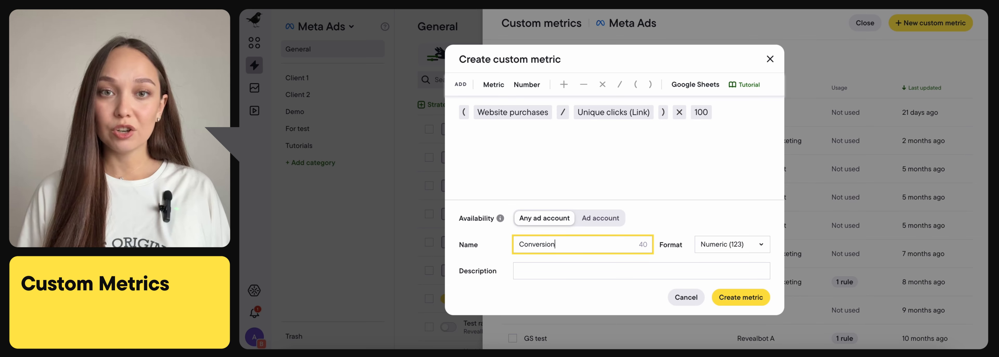
pyautogui.write(' Rate')
pyautogui.click(736, 252)
pyautogui.click(723, 297)
pyautogui.click(596, 272)
pyautogui.write('Website purchase conversion rate from link clicks')
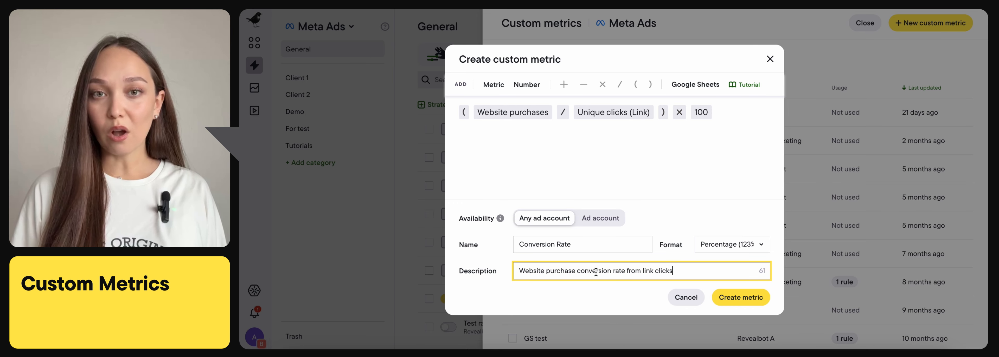
# Choose Percentage (123%) again among the format options and create the Conversion Rate metric.
pyautogui.click(732, 246)
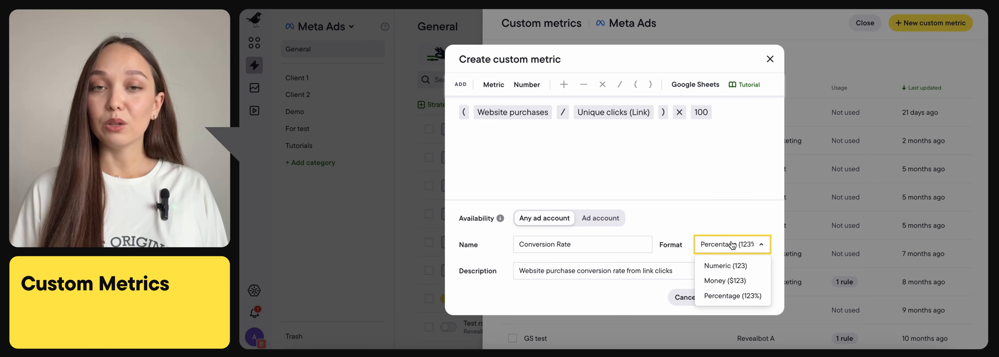
pyautogui.click(728, 297)
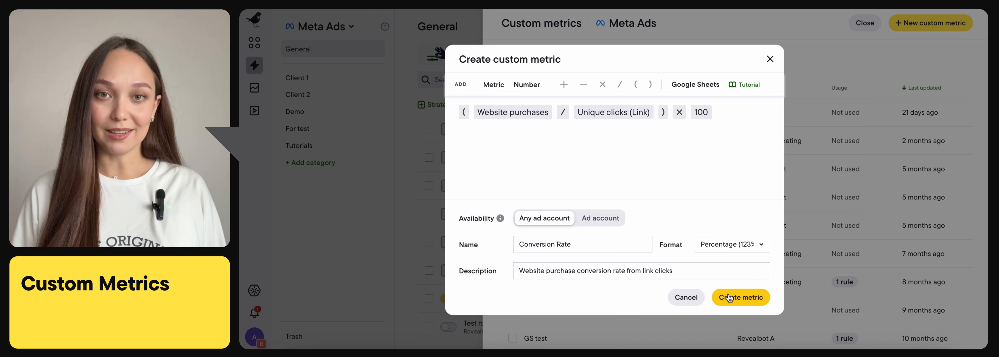
pyautogui.click(742, 305)
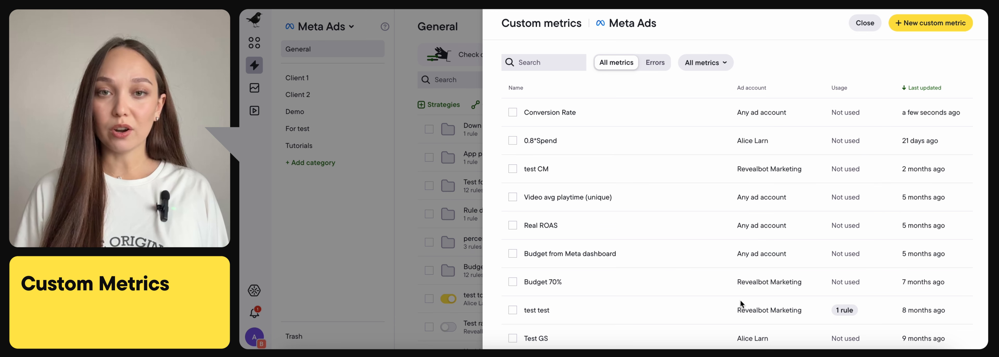
# Open the Google Sheets integration in a new custom metric and view the template for values associated with IDs.
pyautogui.click(514, 112)
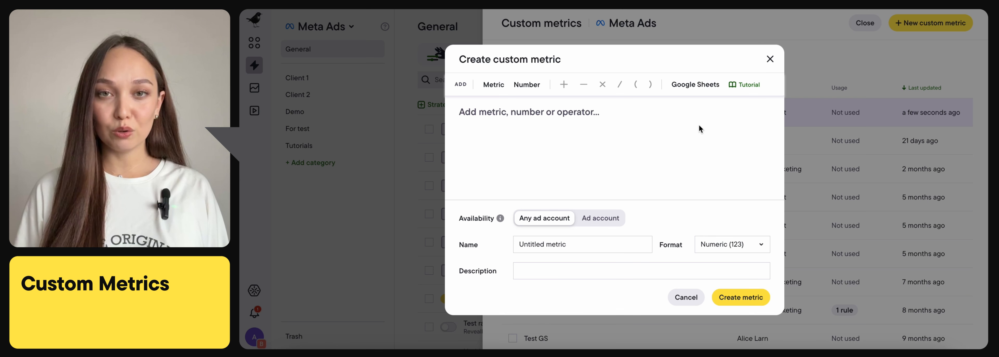
pyautogui.click(690, 87)
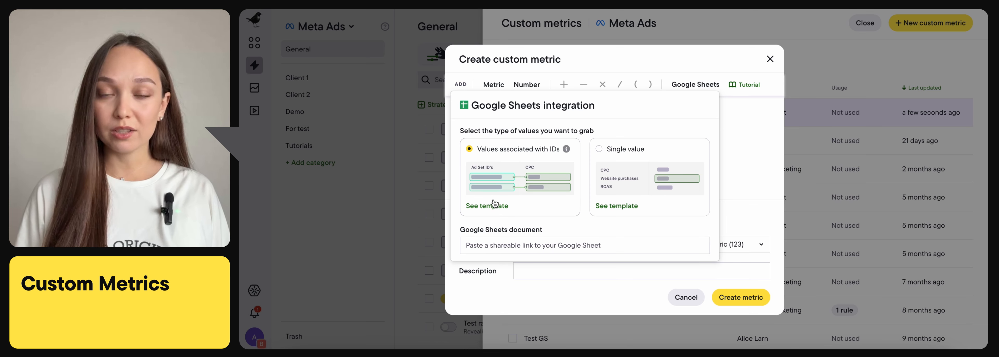
pyautogui.click(488, 206)
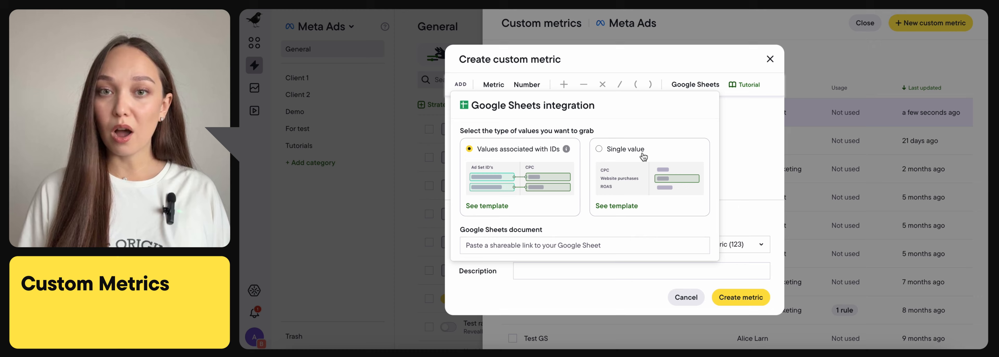
# Switch the Google Sheets integration to Single value, examine the template's Single Value sheet, and dismiss the integration options.
pyautogui.click(643, 158)
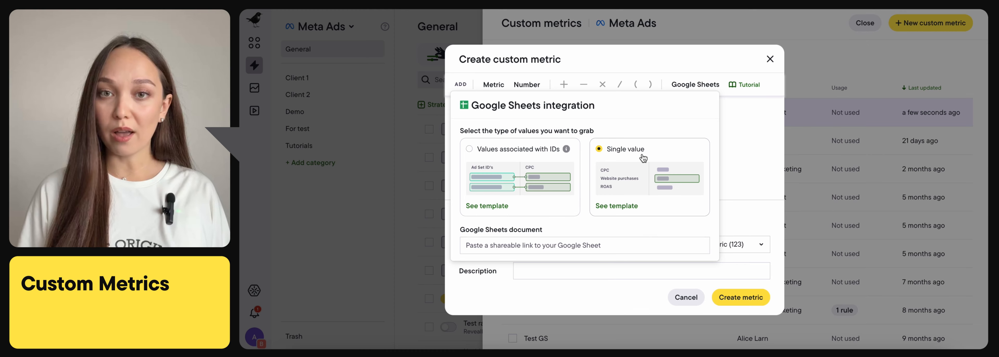
pyautogui.click(621, 206)
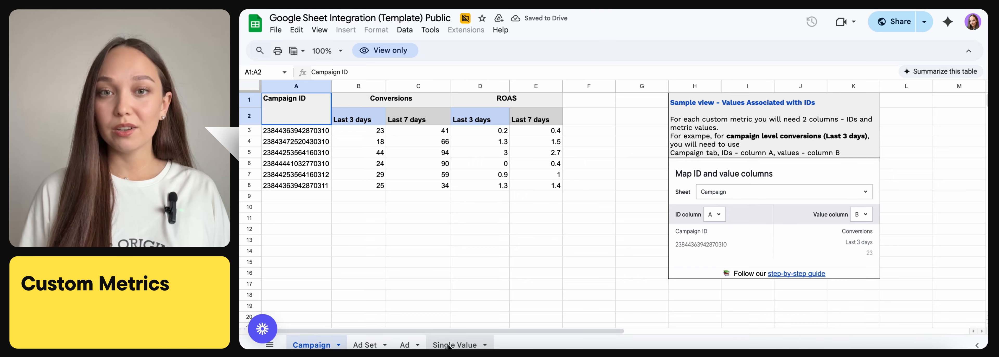
pyautogui.click(448, 345)
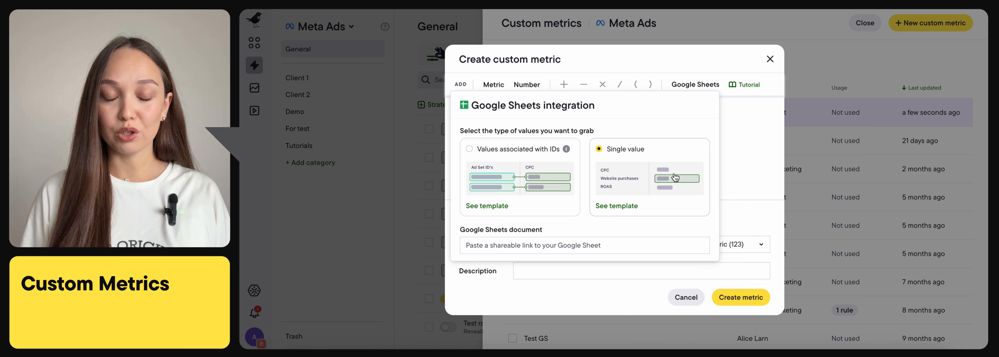
pyautogui.click(740, 167)
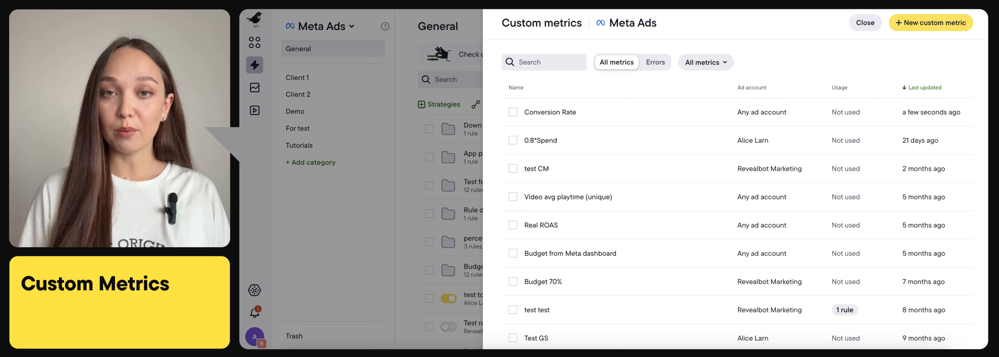
# Start a new custom metric with the number 2.5 as its formula.
pyautogui.click(931, 22)
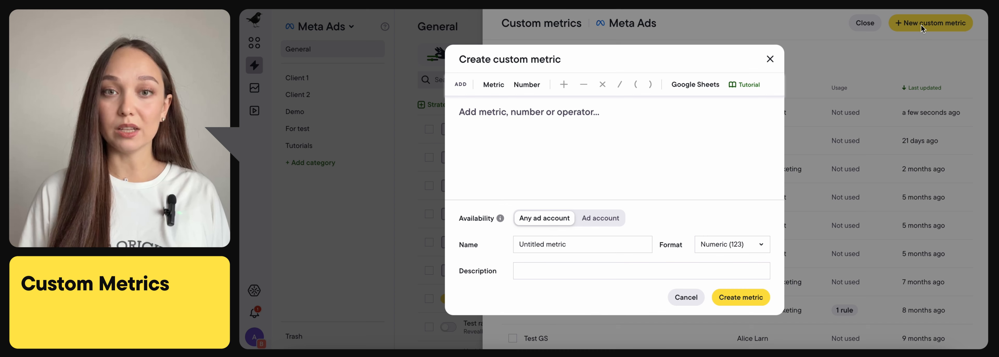
pyautogui.click(526, 85)
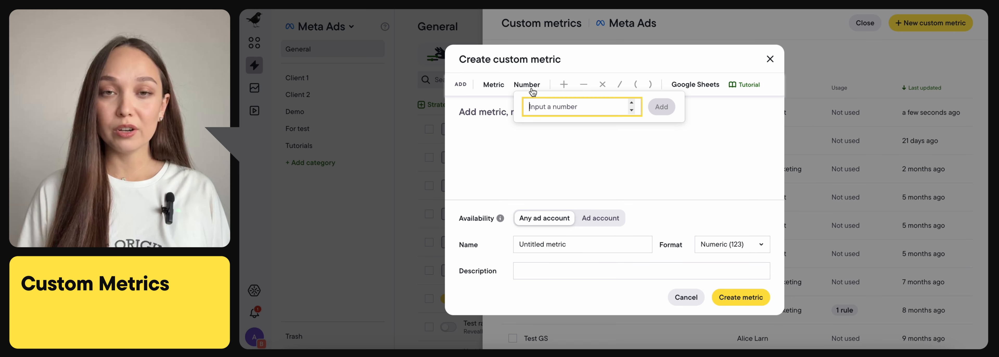
pyautogui.write('2.5')
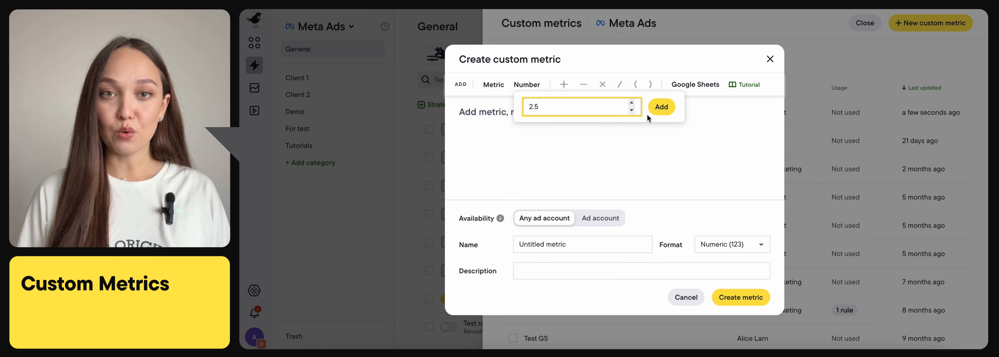
pyautogui.click(661, 107)
# Name the metric ROAS Target, keep its format as Numeric (123), and create it.
pyautogui.moveTo(568, 245); pyautogui.dragTo(508, 245)
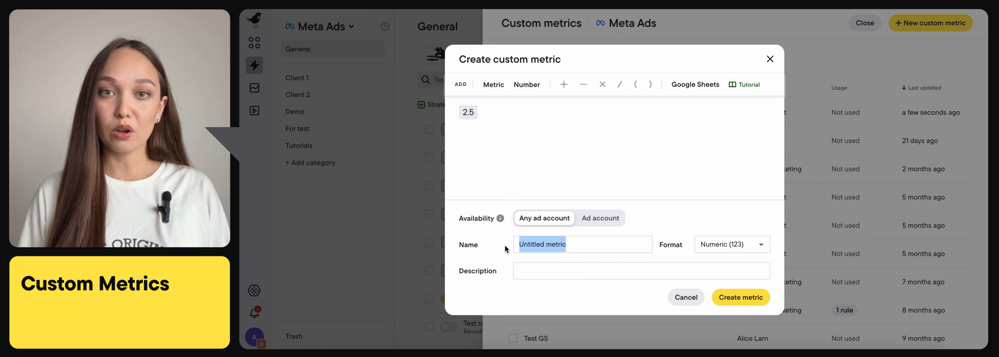
pyautogui.write('ROAS Target')
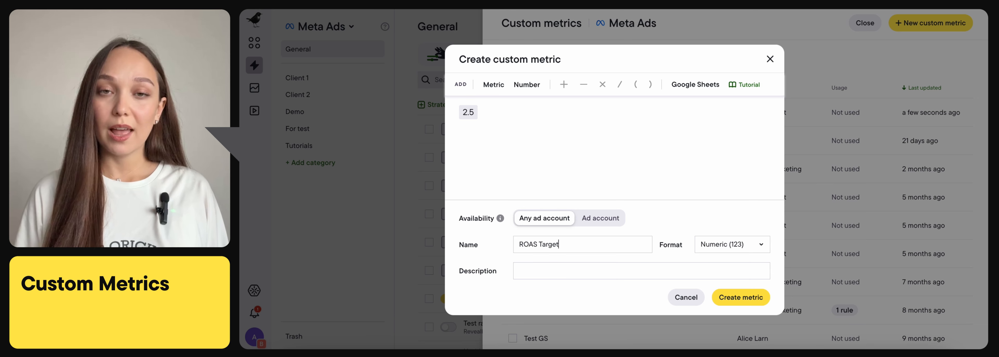
pyautogui.click(718, 246)
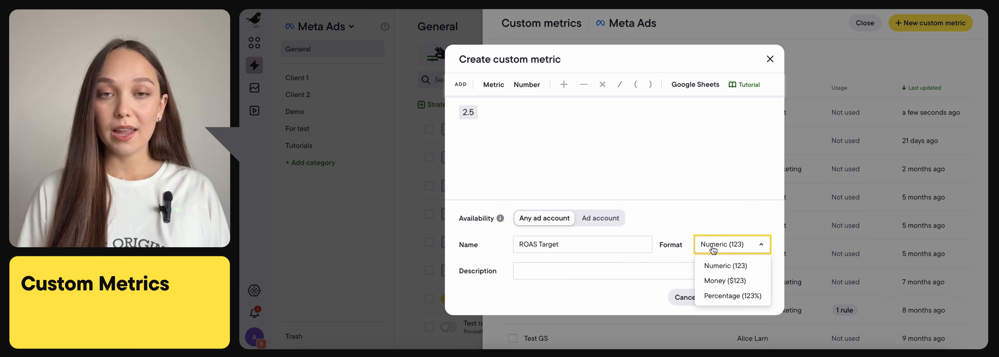
pyautogui.click(718, 267)
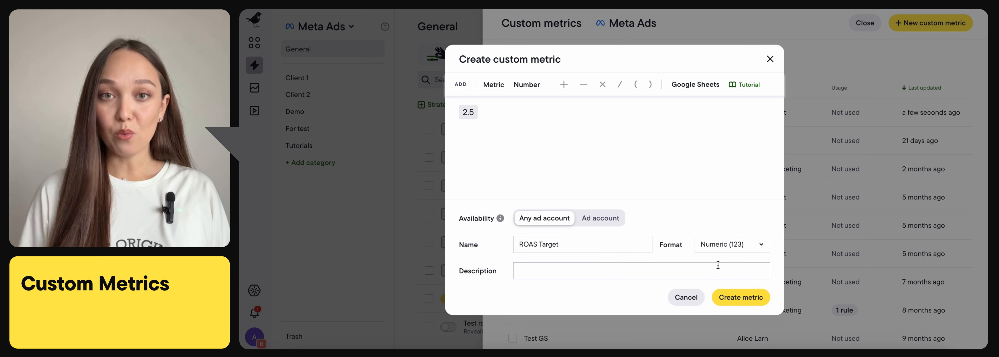
pyautogui.click(737, 306)
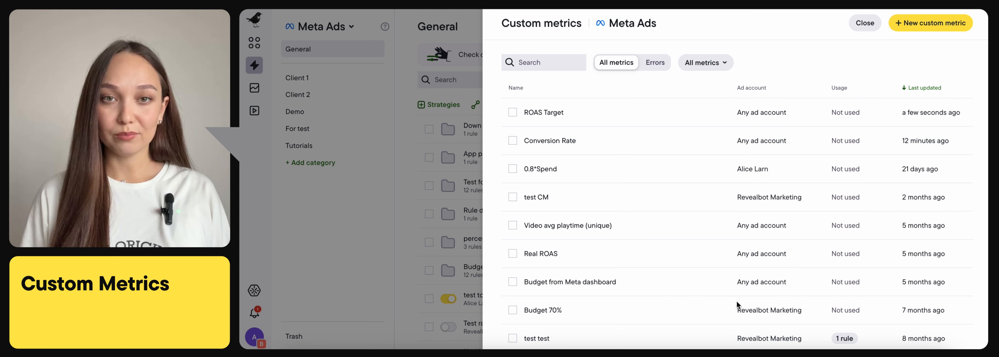
# Close the custom metrics list and set the Website purchase ROAS condition in the Increase budget task to compare with a metric.
pyautogui.press('Escape')
pyautogui.click(556, 306)
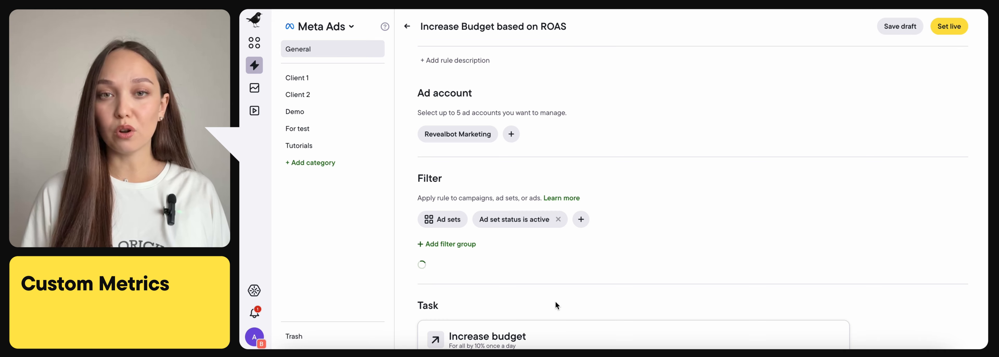
pyautogui.scroll(-5, 556, 305)
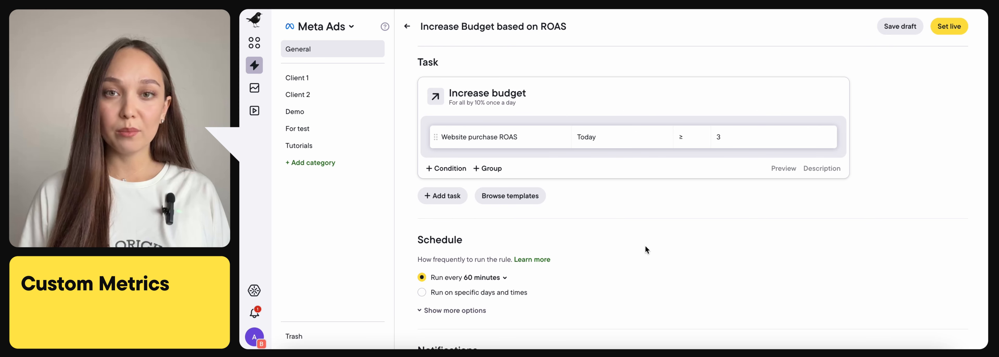
pyautogui.click(790, 138)
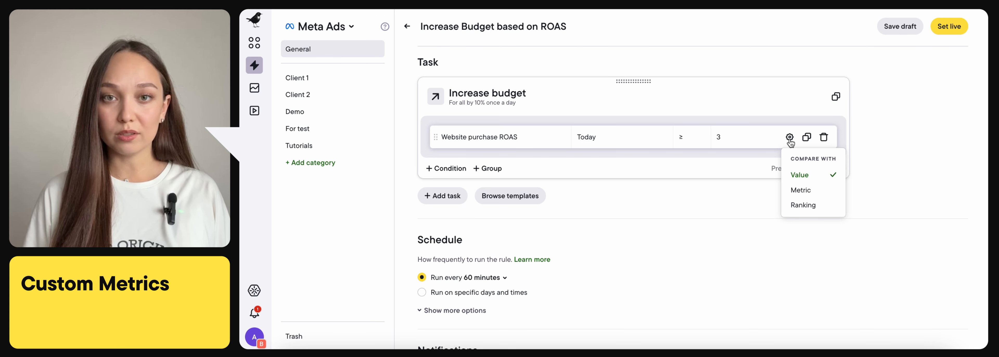
pyautogui.click(803, 191)
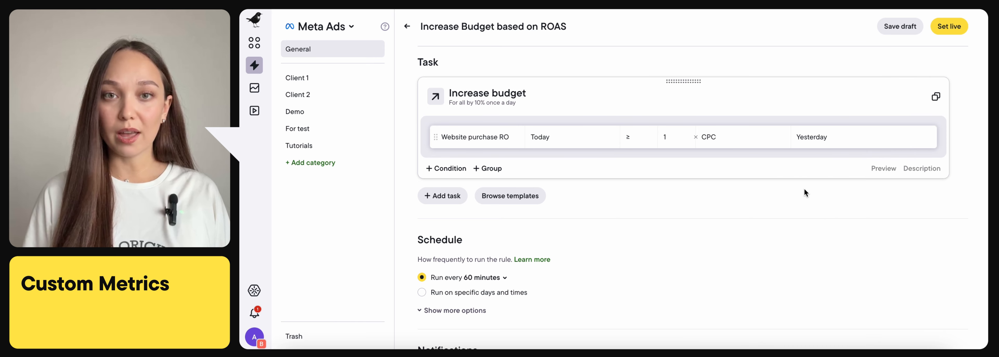
# Set the comparison metric to the ROAS Target custom metric with the Today timeframe, and preview the Increase budget task.
pyautogui.click(763, 143)
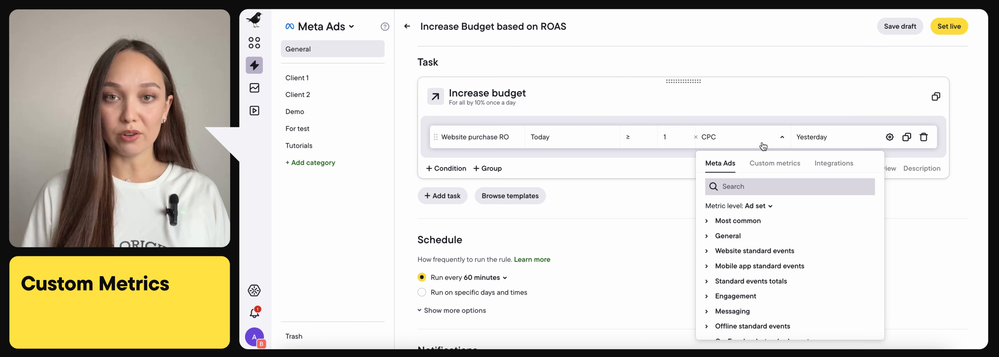
pyautogui.click(763, 161)
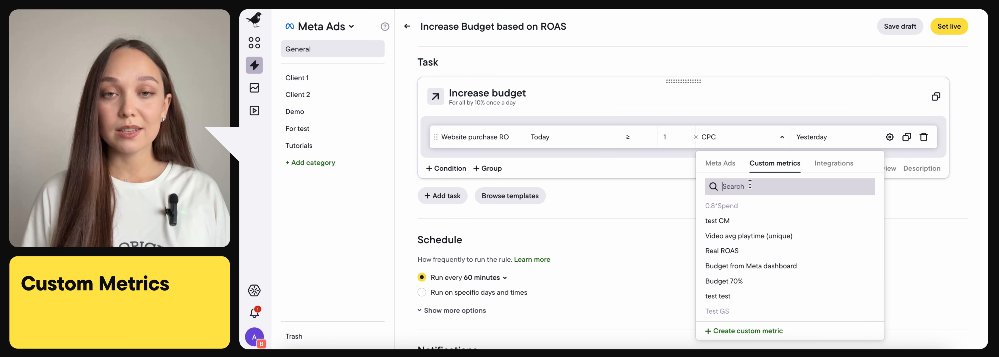
pyautogui.write('target')
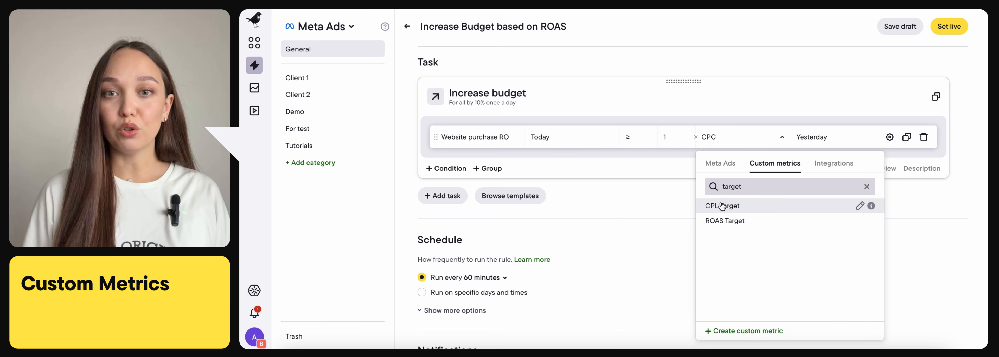
pyautogui.click(726, 221)
pyautogui.click(859, 142)
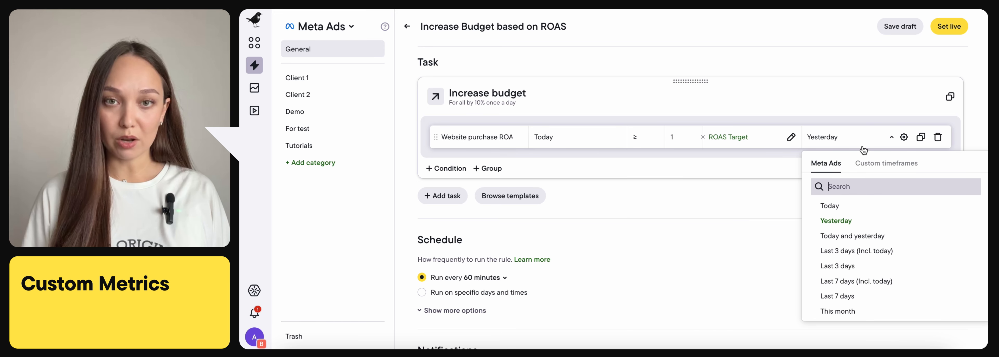
pyautogui.click(839, 207)
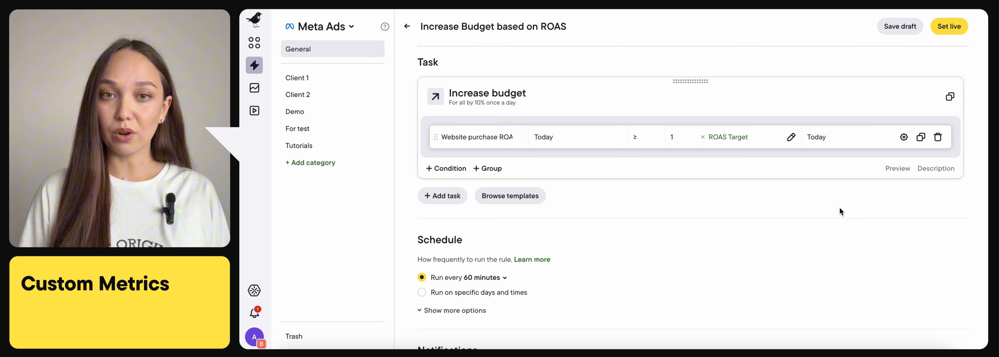
pyautogui.click(896, 169)
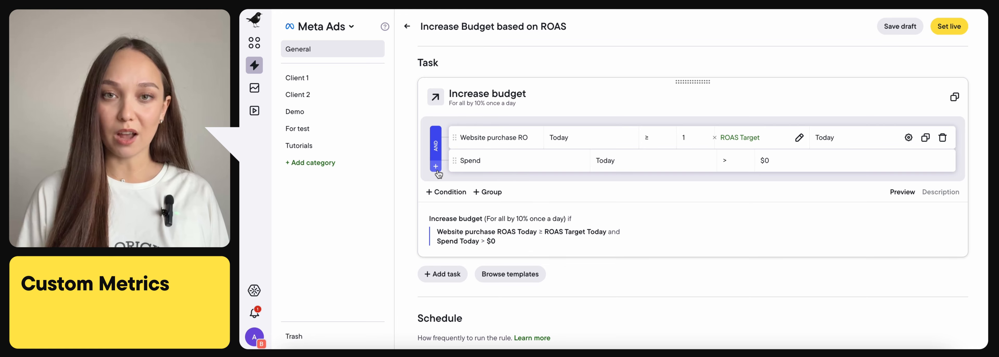
# Browse the custom metrics available to replace Spend in the task's second condition.
pyautogui.click(506, 161)
pyautogui.click(526, 190)
pyautogui.scroll(-10, 533, 277)
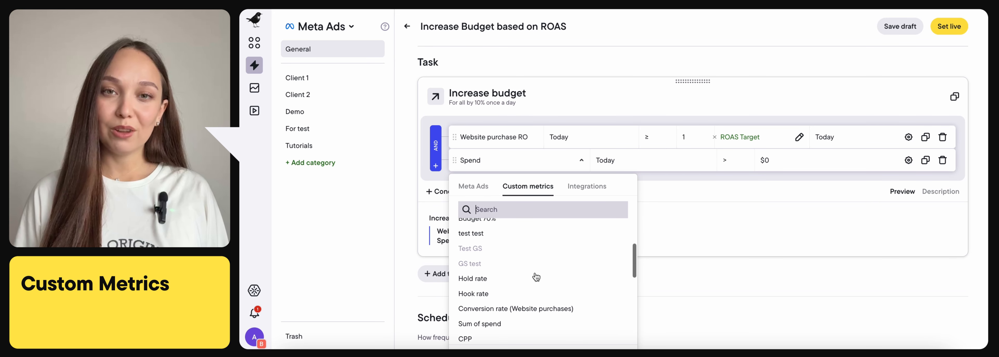